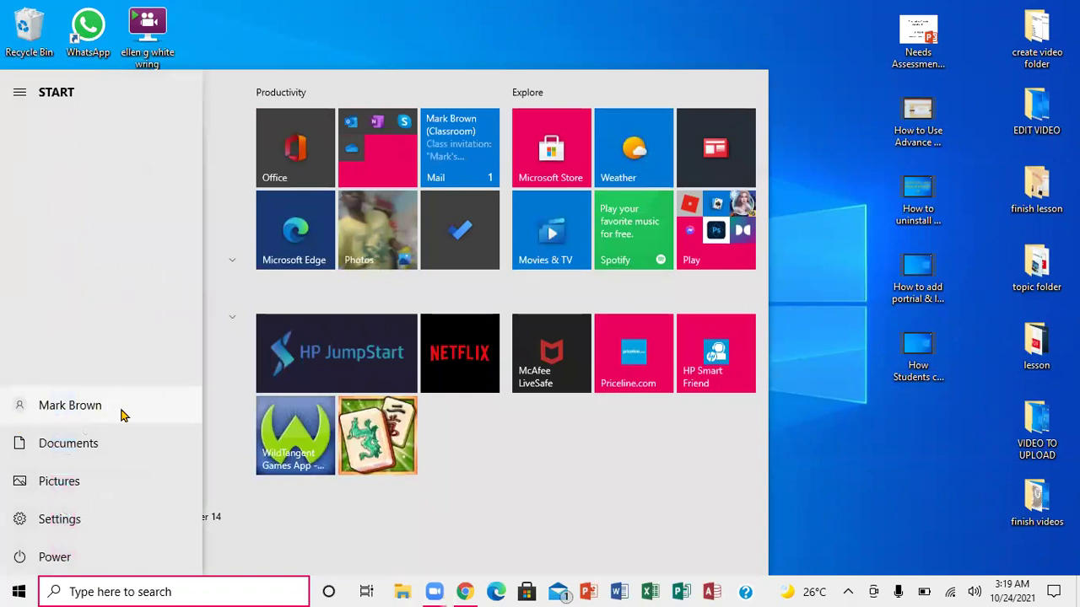
- Open Control Panel and go to the change options for the local administrator account under the account type settings
{"action": "left_click", "coordinate": [814, 415]}
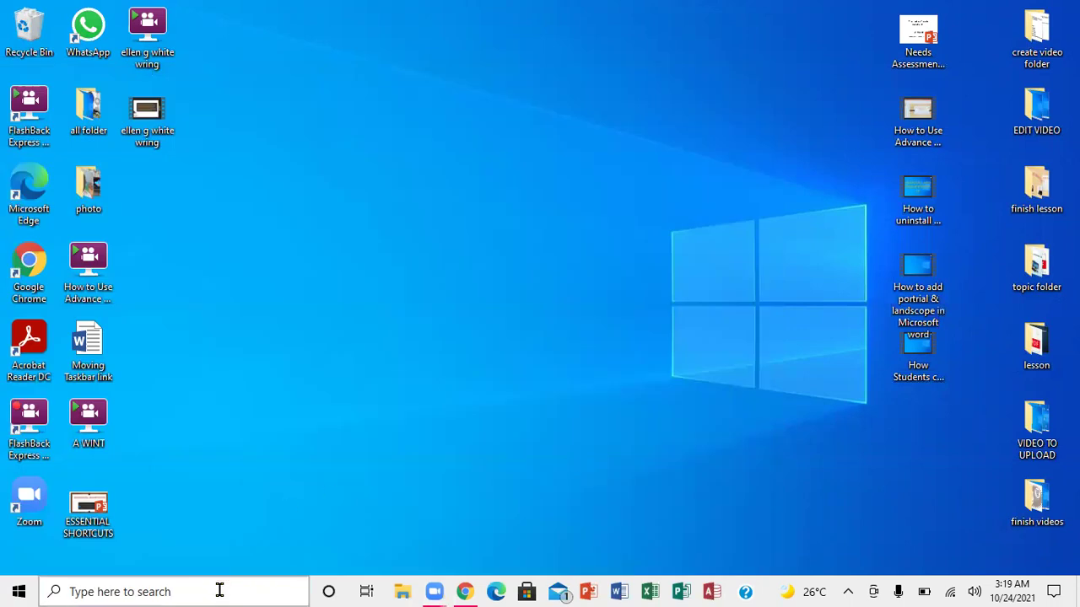
{"action": "left_click", "coordinate": [159, 591]}
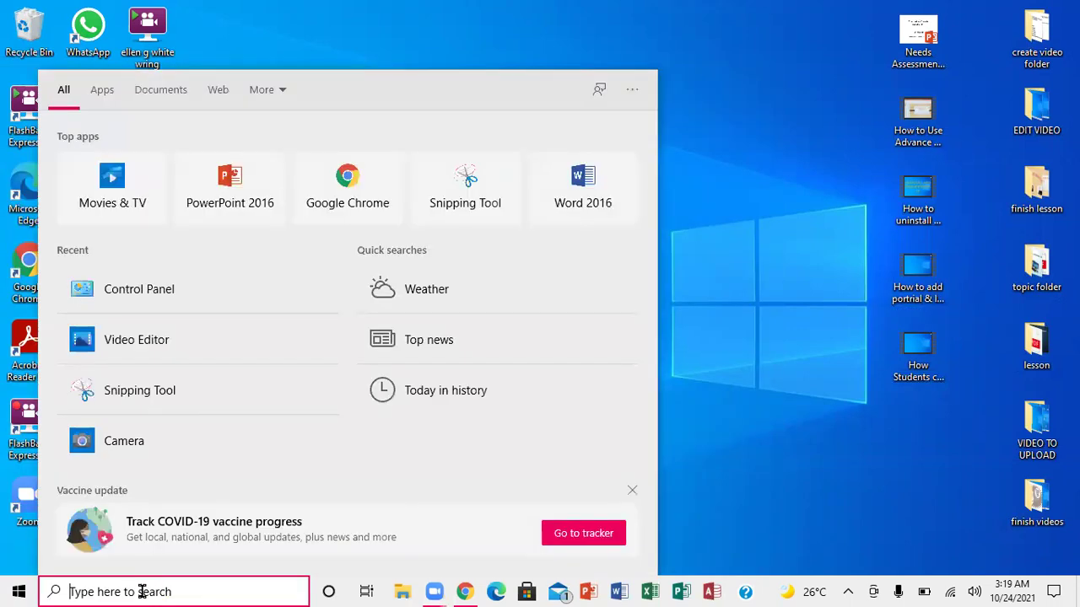
{"action": "left_click", "coordinate": [137, 295]}
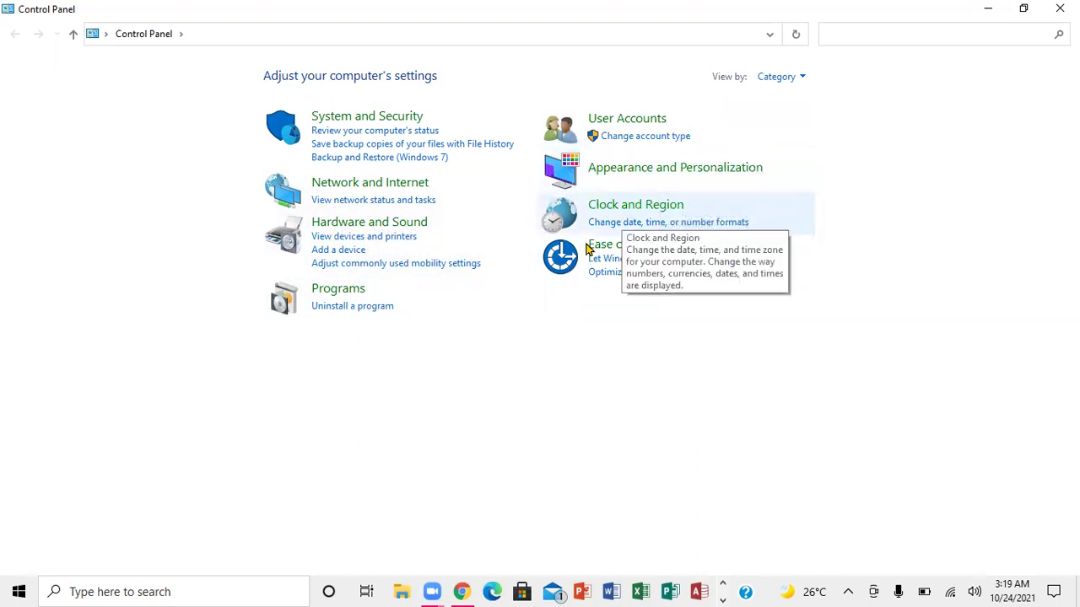
{"action": "left_click", "coordinate": [645, 140]}
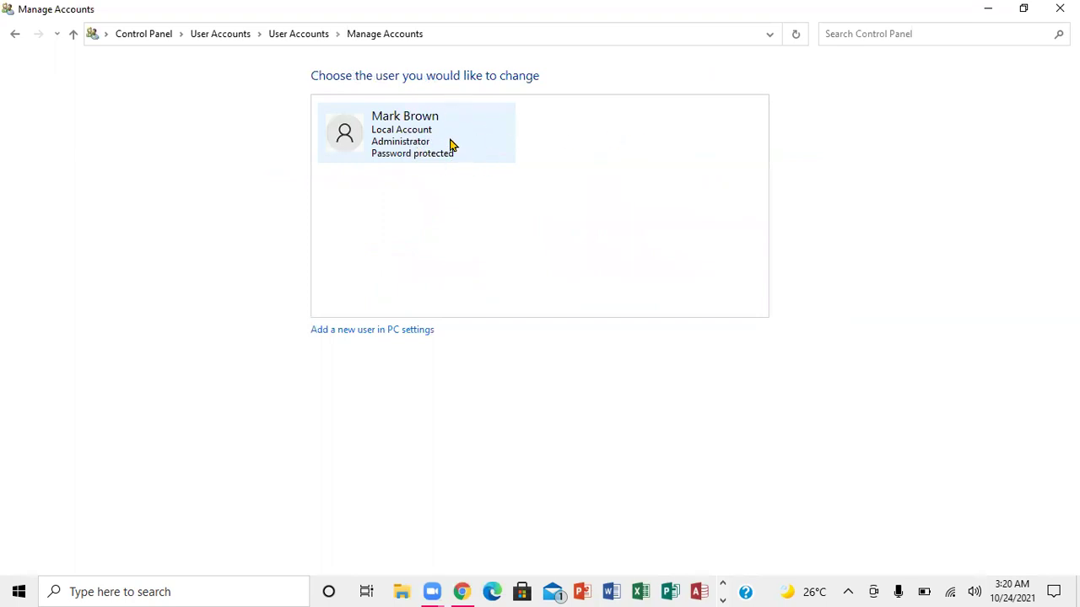
{"action": "left_click", "coordinate": [428, 137]}
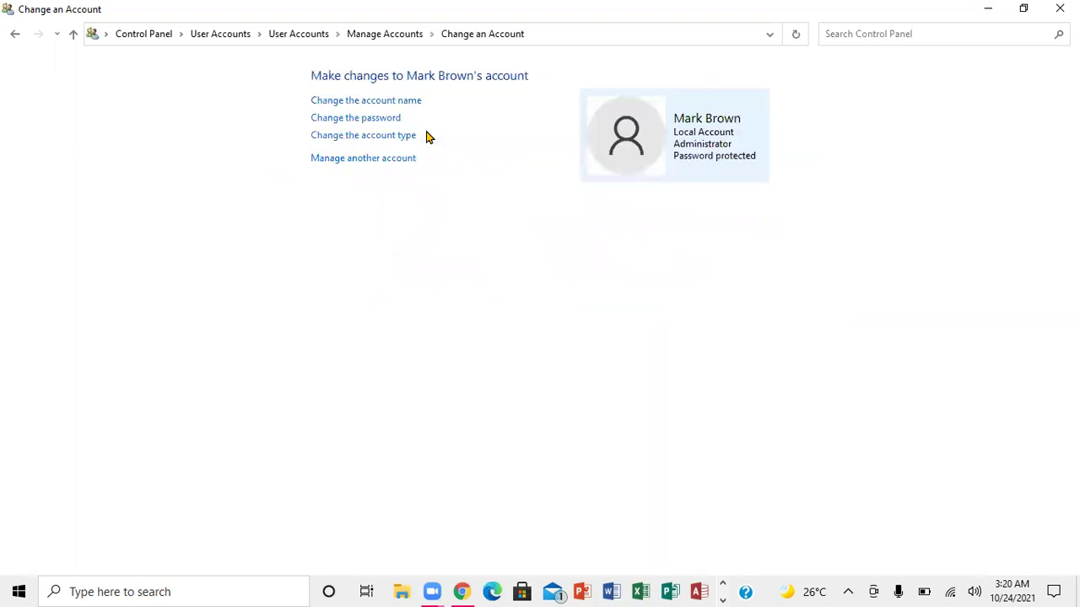
- Change the administrator account's password by entering the current password, the new password and its confirmation, with "g" as the hint
{"action": "left_click", "coordinate": [369, 117]}
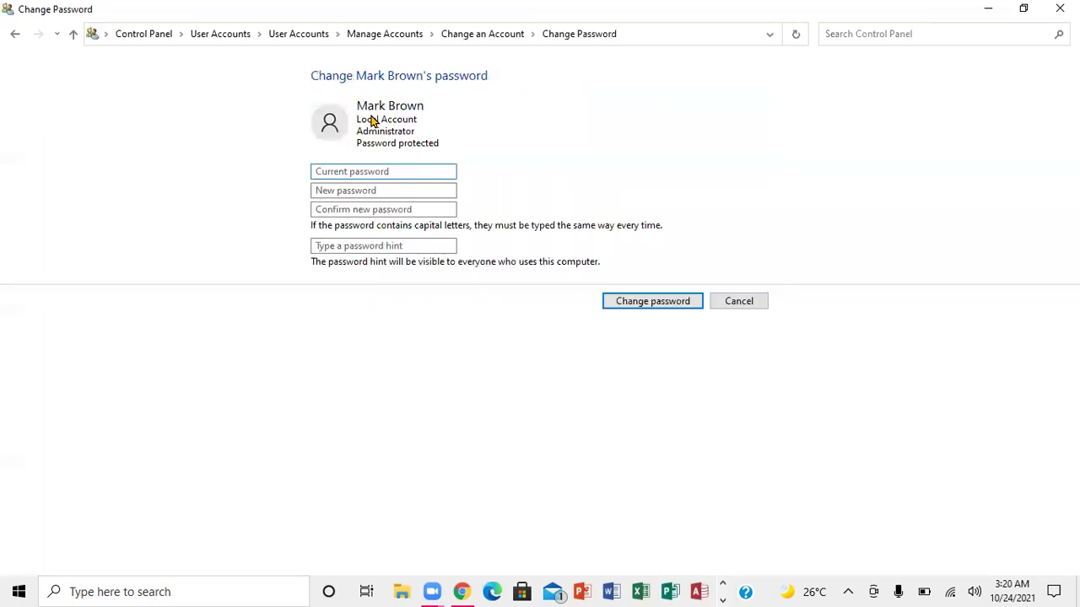
{"action": "left_click", "coordinate": [400, 172]}
{"action": "type", "text": "•••••••"}
{"action": "left_click", "coordinate": [383, 184]}
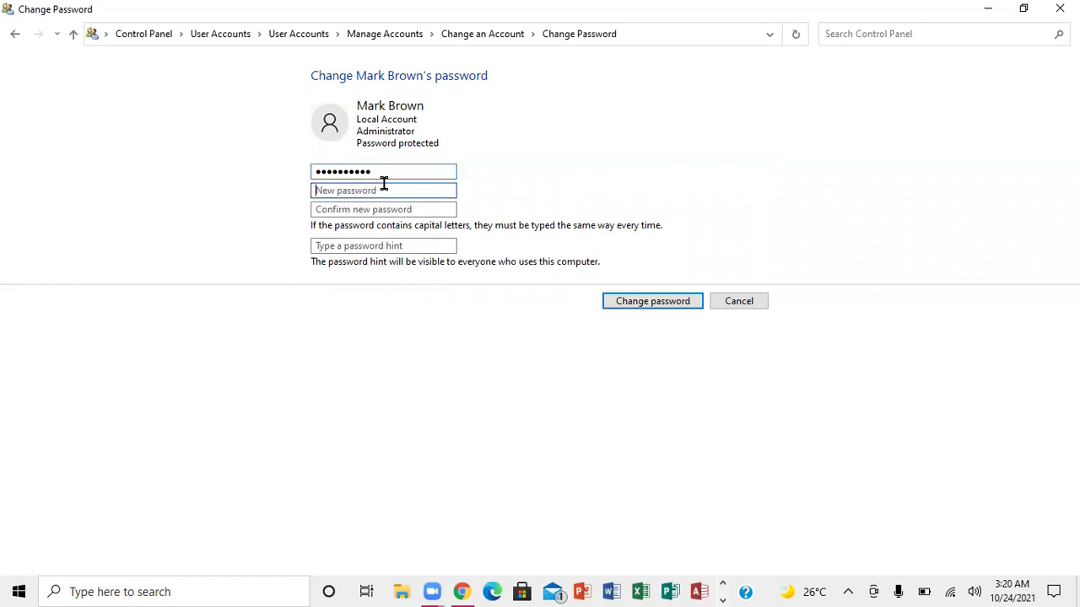
{"action": "type", "text": "••••••"}
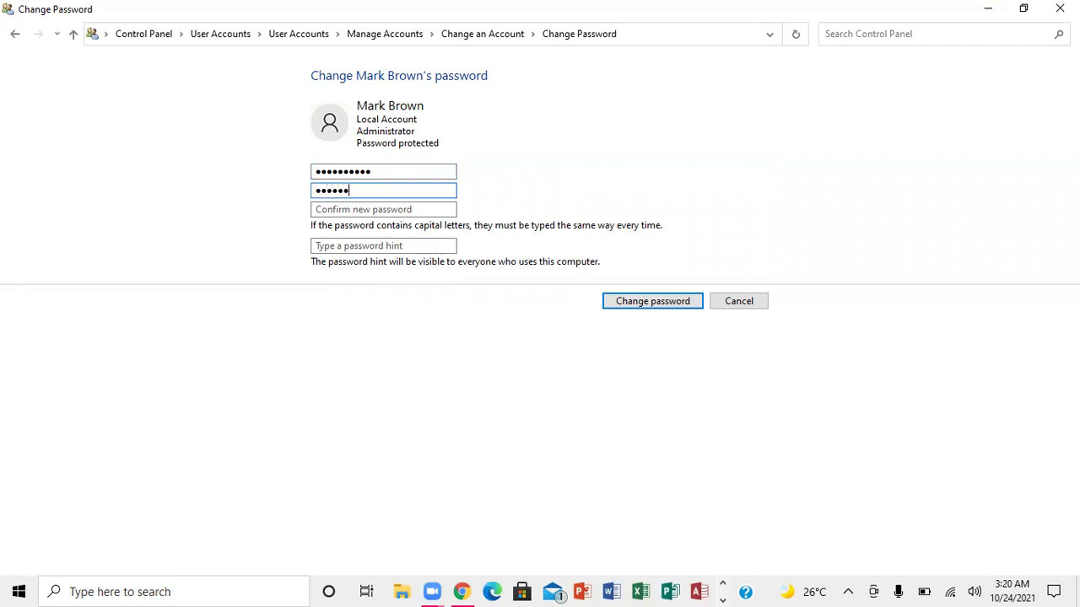
{"action": "left_click", "coordinate": [385, 208]}
{"action": "type", "text": "•"}
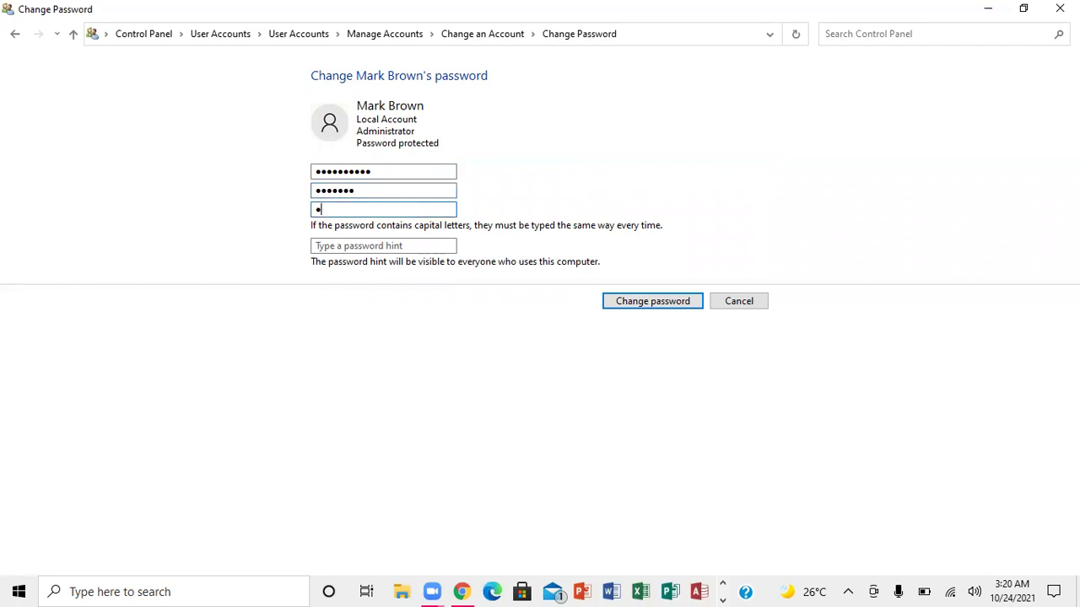
{"action": "type", "text": "•••••"}
{"action": "left_click", "coordinate": [387, 242]}
{"action": "type", "text": "g"}
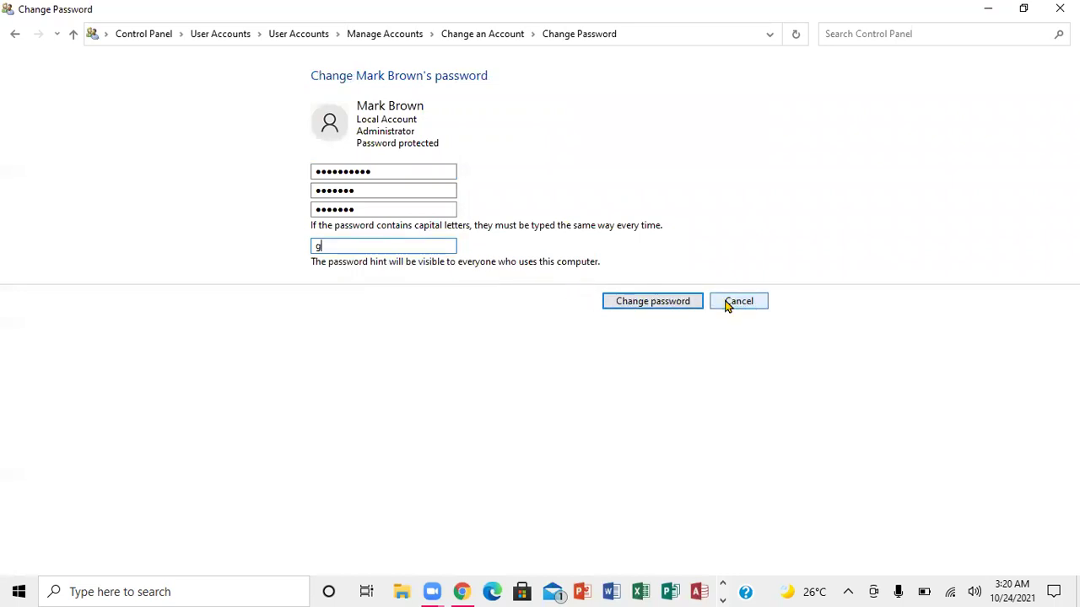
{"action": "left_click", "coordinate": [653, 302]}
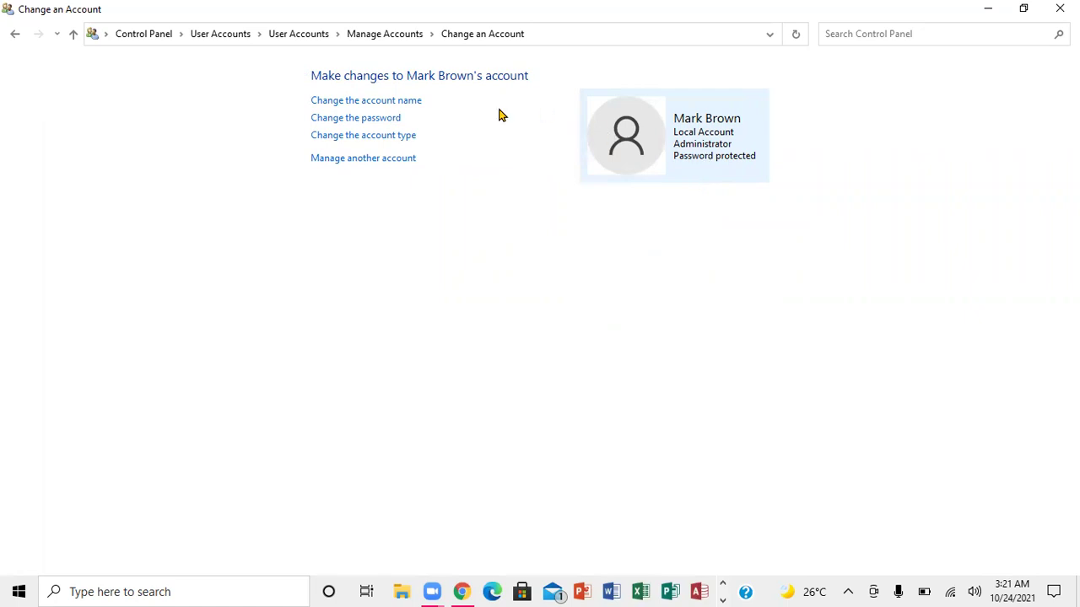
- Rename the administrator account to "Computer Class" and close Control Panel
{"action": "left_click", "coordinate": [381, 104]}
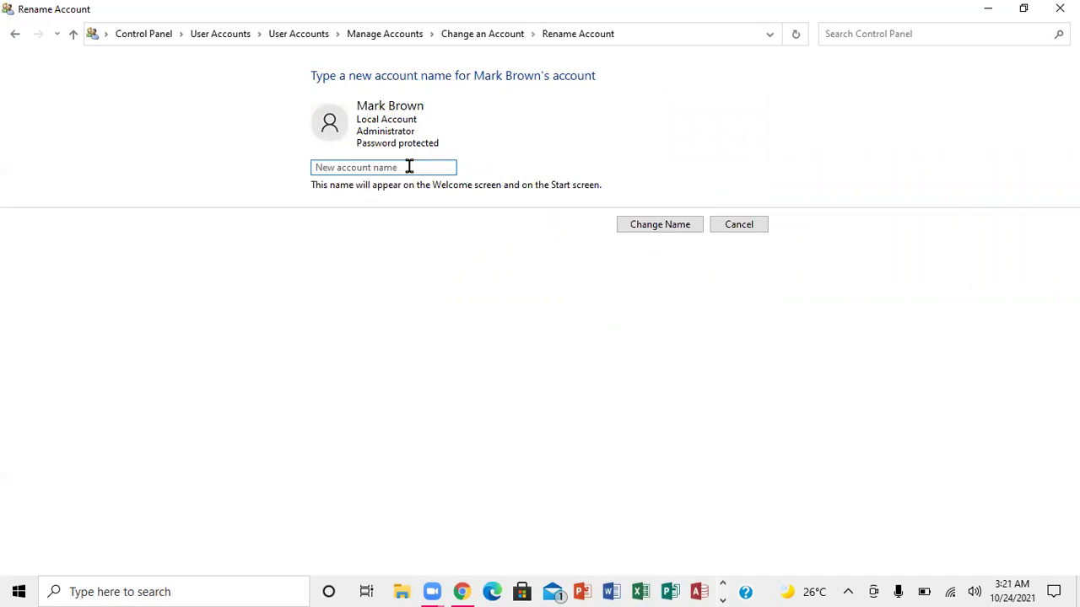
{"action": "type", "text": "M"}
{"action": "type", "text": "omputer Clas"}
{"action": "key", "text": "BackSpace"}
{"action": "key", "text": "BackSpace"}
{"action": "key", "text": "BackSpace"}
{"action": "key", "text": "BackSpace"}
{"action": "key", "text": "BackSpace"}
{"action": "key", "text": "BackSpace"}
{"action": "key", "text": "BackSpace"}
{"action": "key", "text": "BackSpace"}
{"action": "key", "text": "BackSpace"}
{"action": "key", "text": "BackSpace"}
{"action": "key", "text": "BackSpace"}
{"action": "key", "text": "BackSpace"}
{"action": "key", "text": "BackSpace"}
{"action": "type", "text": "Comp"}
{"action": "type", "text": "uter Class"}
{"action": "left_click", "coordinate": [652, 226]}
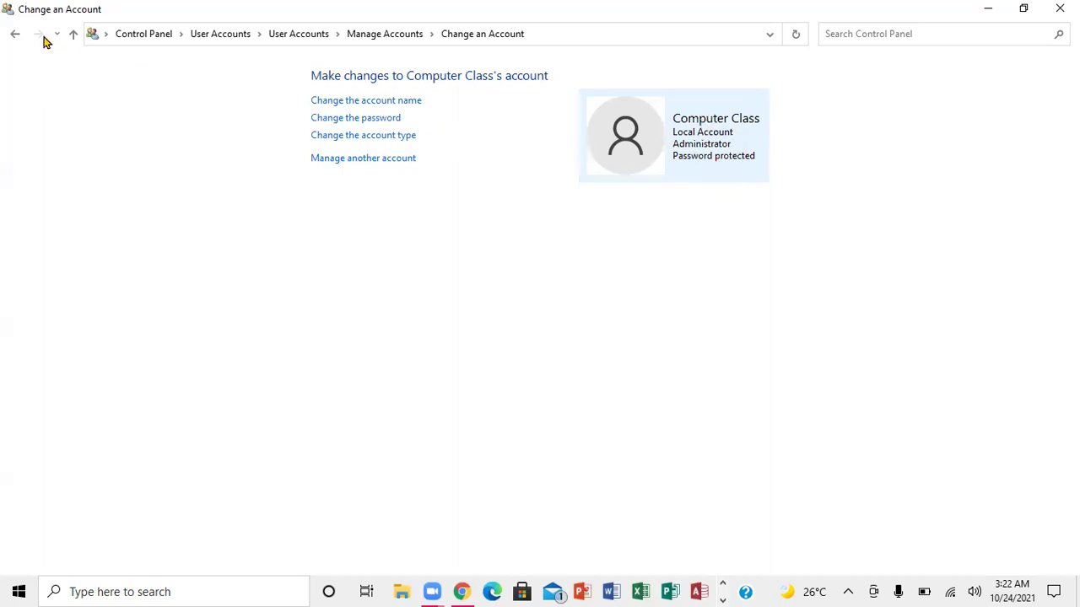
{"action": "left_click", "coordinate": [13, 38]}
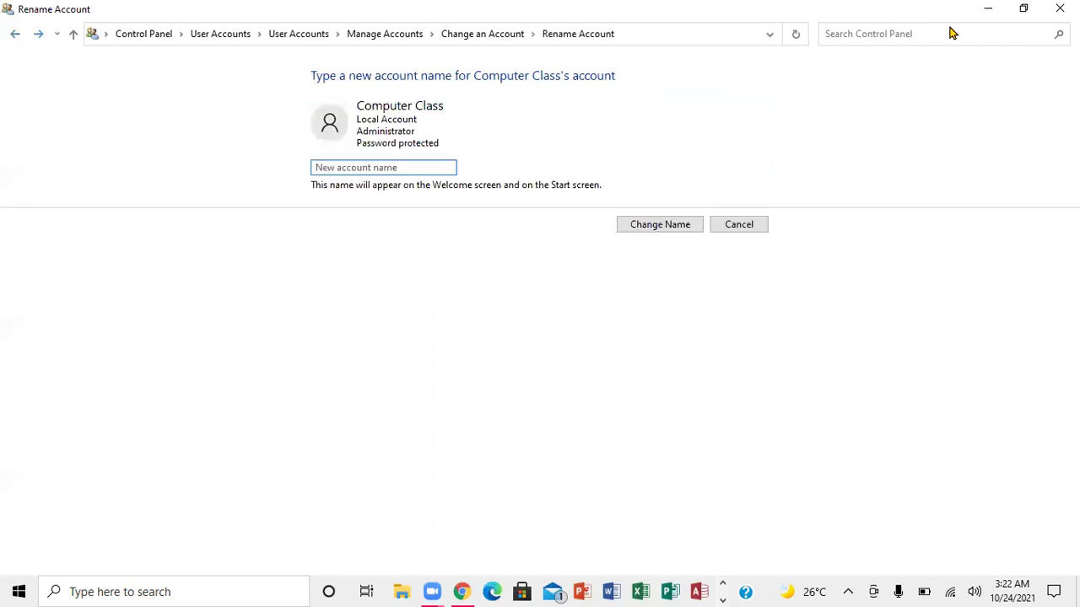
{"action": "left_click", "coordinate": [1060, 9]}
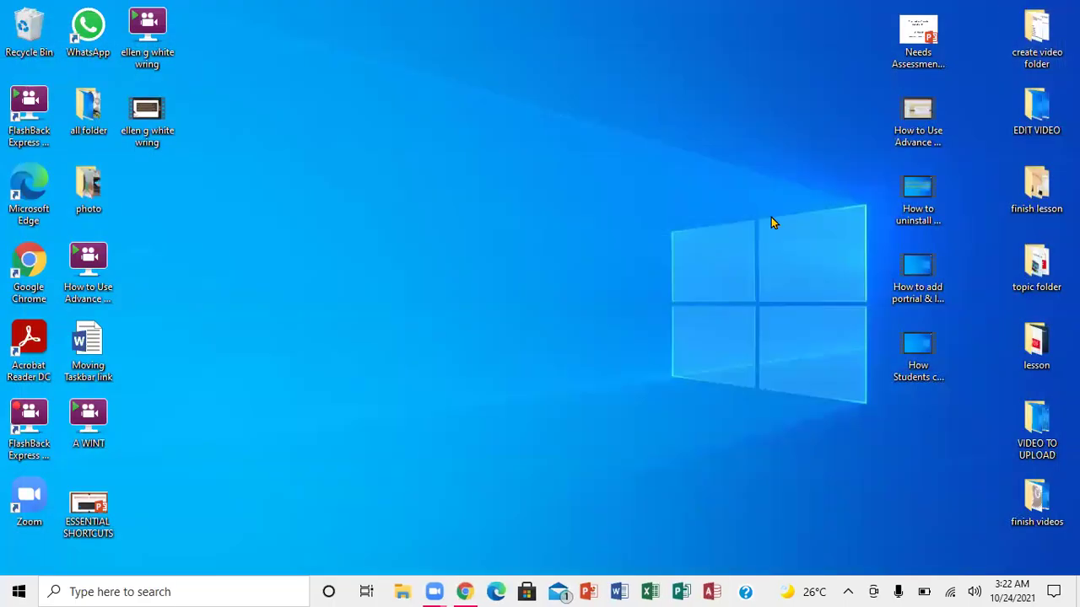